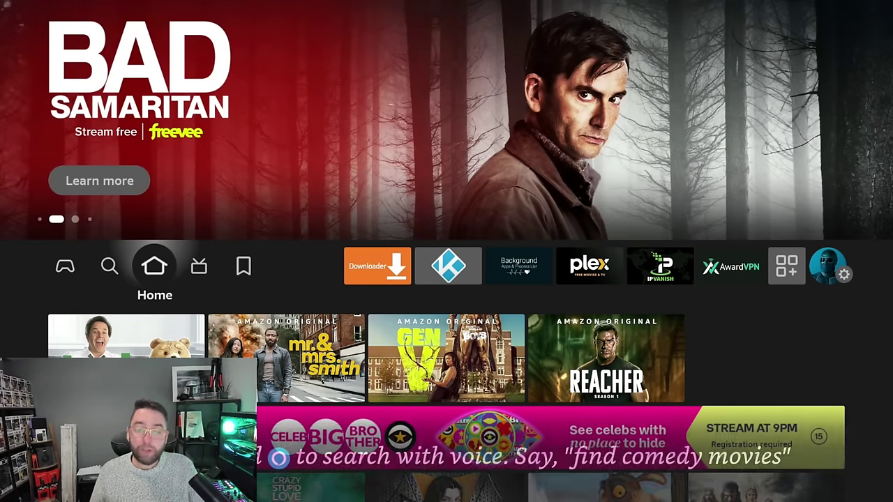
- Search Find for 'Dow' and pick the Downloader suggestion to see its results
key(Right)
key(Right)
key(Right)
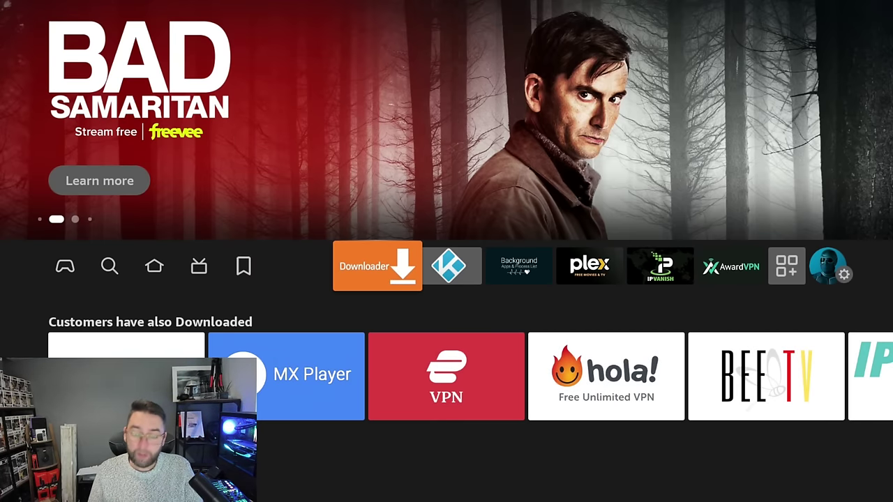
key(Left)
key(Left)
key(Left)
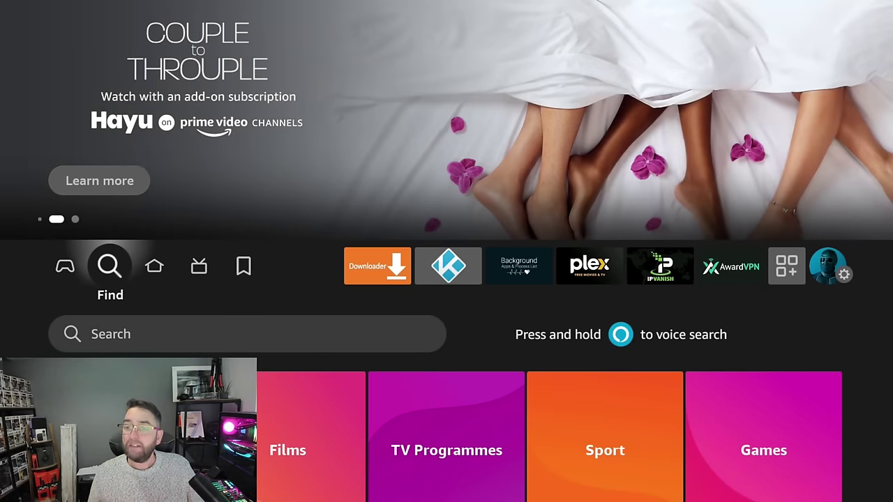
key(Down)
key(Return)
key(Right)
key(Right)
key(Right)
key(Return)
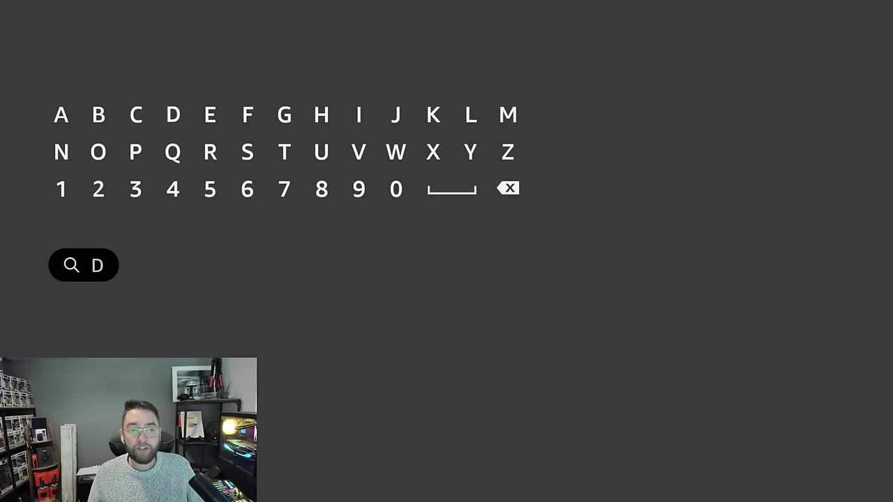
key(Down)
key(Right)
key(Right)
key(Right)
key(Left)
key(Left)
key(Left)
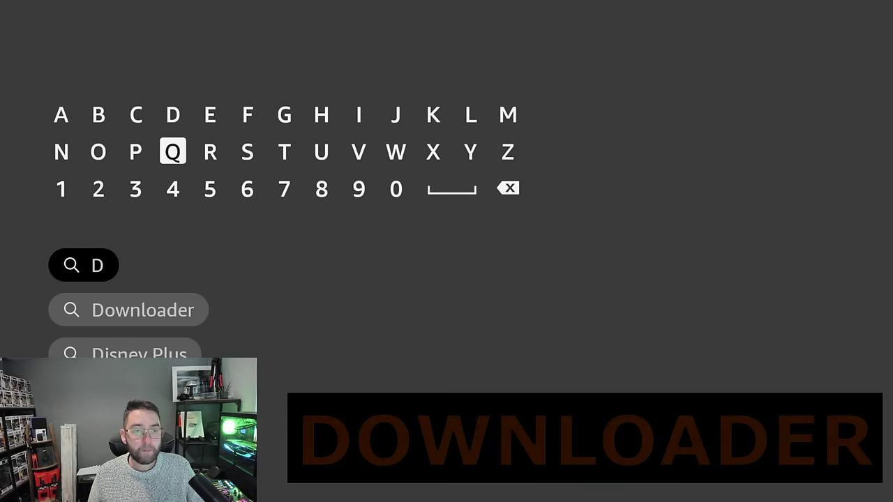
key(Left)
key(Left)
key(Return)
key(Right)
key(Right)
key(Right)
key(Right)
key(Right)
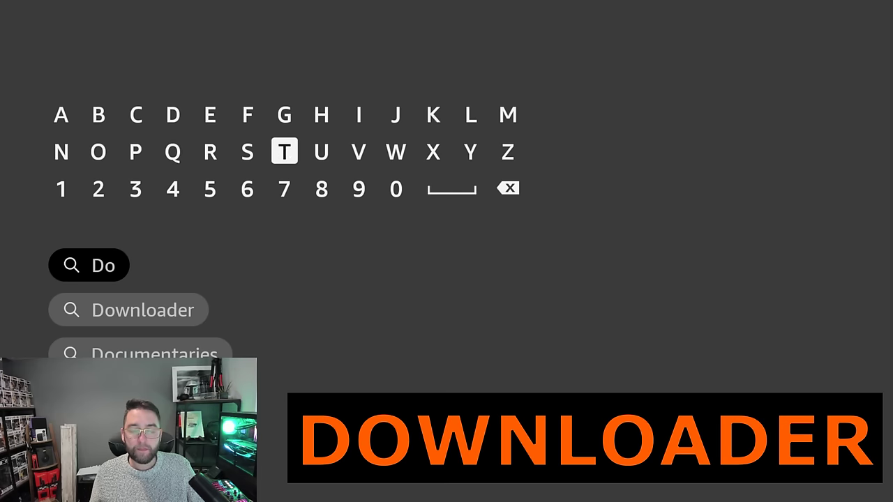
key(Right)
key(Right)
key(Right)
key(Return)
key(Down)
key(Down)
key(Down)
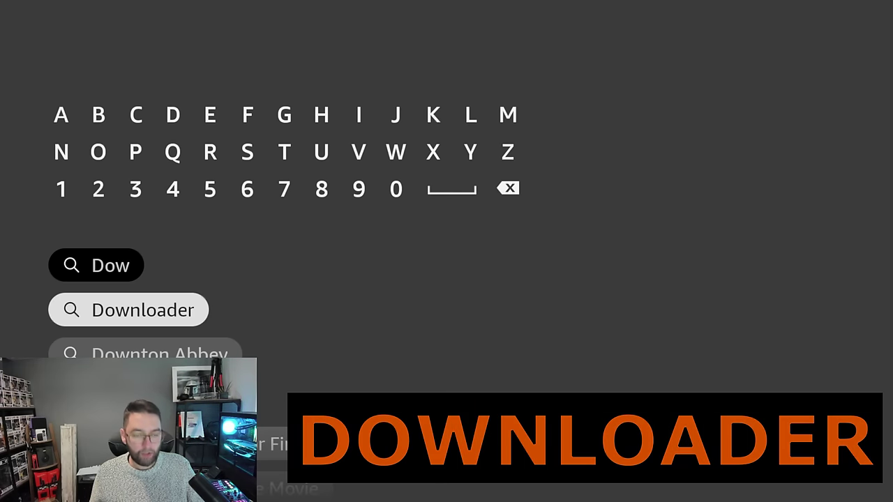
key(Return)
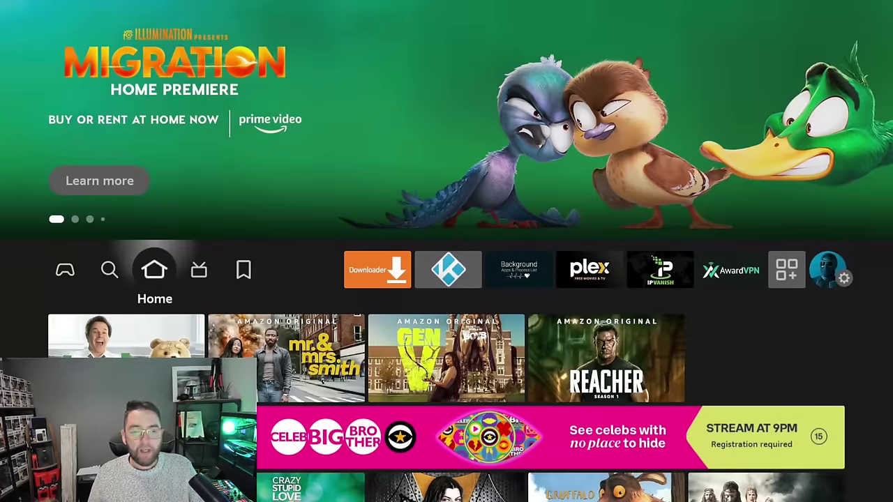
- Open the My Fire TV page in Settings
key(Right)
key(Right)
key(Right)
key(Right)
key(Right)
key(Right)
key(Right)
key(Right)
key(Right)
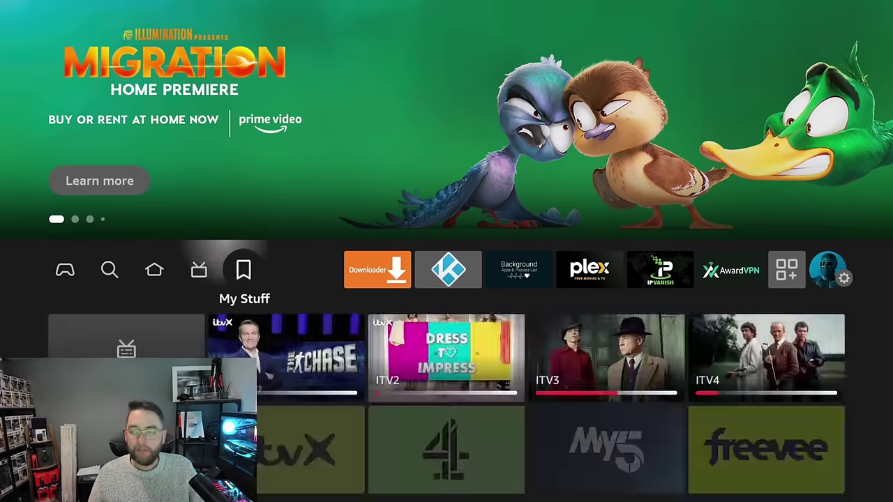
key(Right)
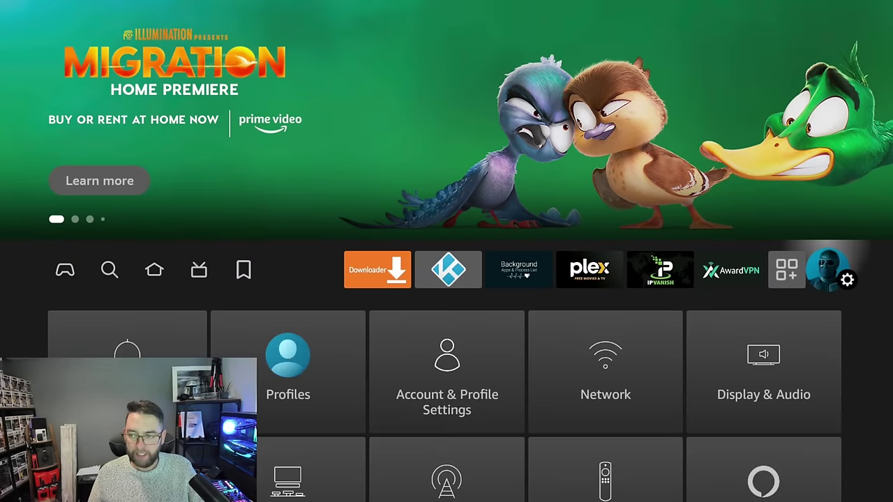
key(Down)
key(Down)
key(Down)
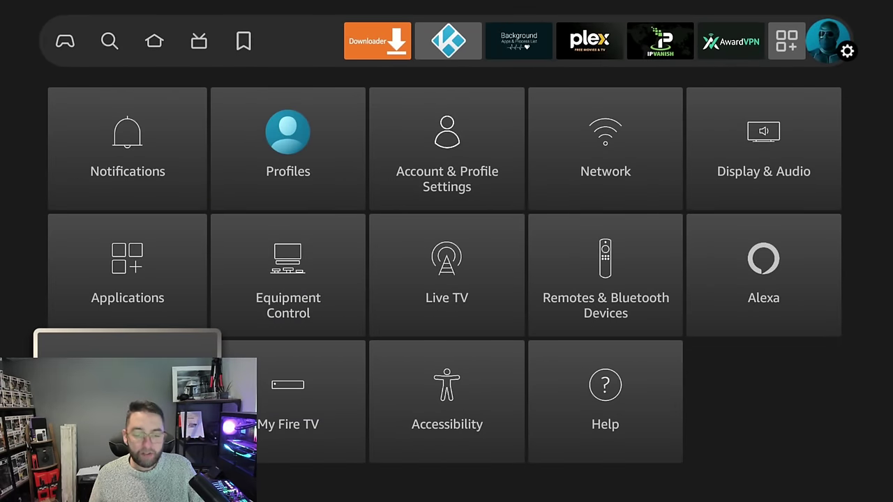
key(Right)
key(Return)
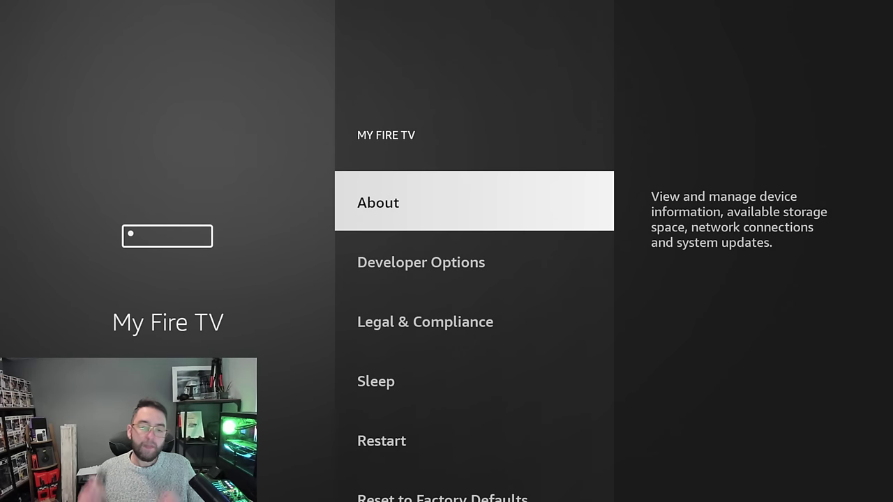
- Open About and select the device name repeatedly to unlock developer mode
key(Down)
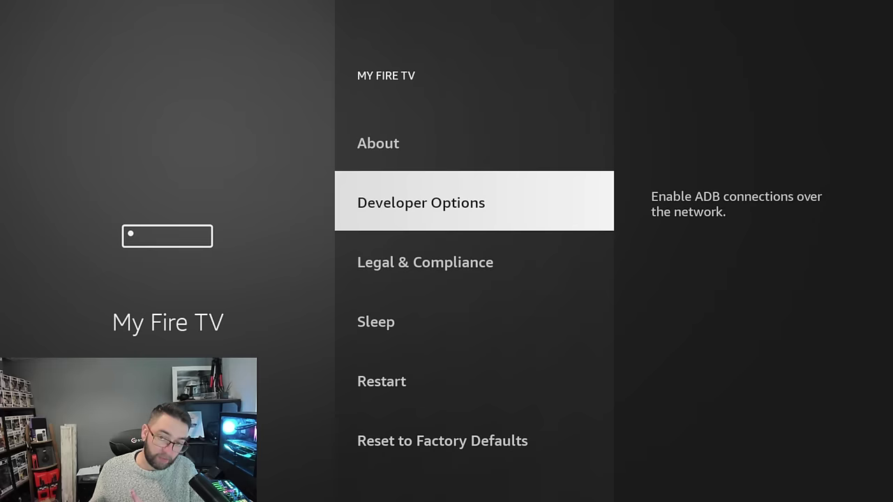
key(Up)
key(Return)
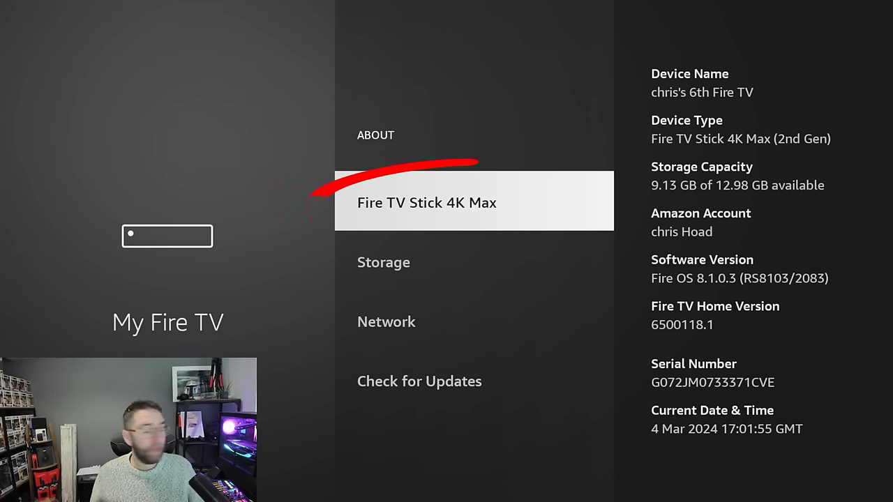
key(Return)
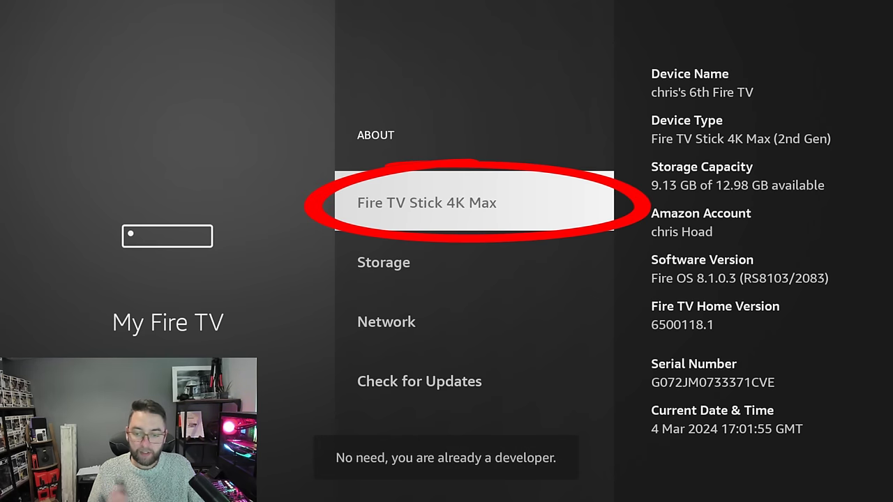
key(Return)
key(Return)
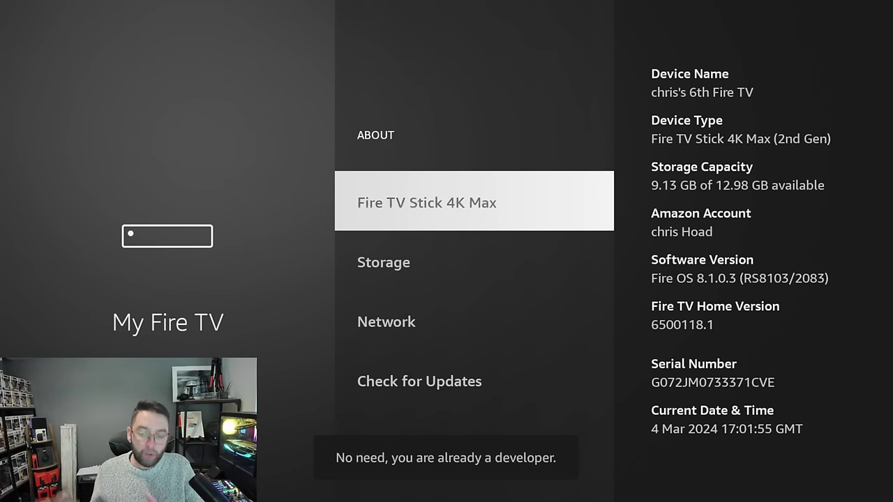
- Open Developer Options > Install unknown apps, confirming Downloader is ON
key(Escape)
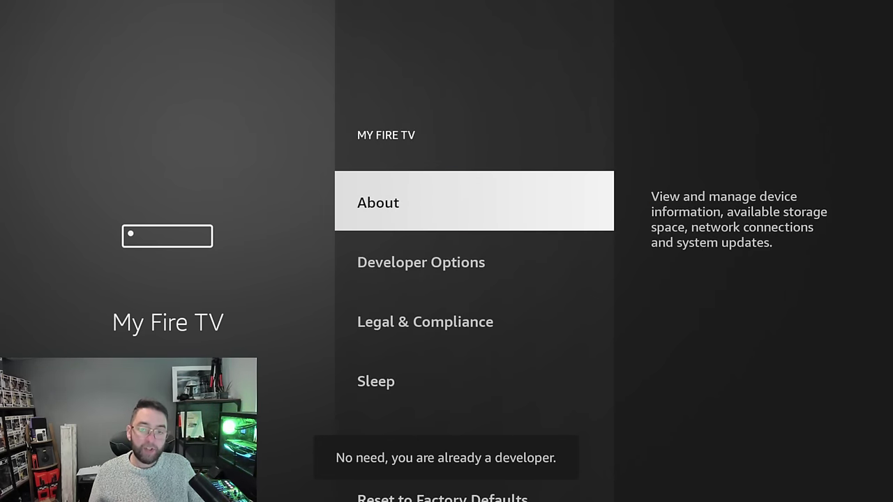
key(Down)
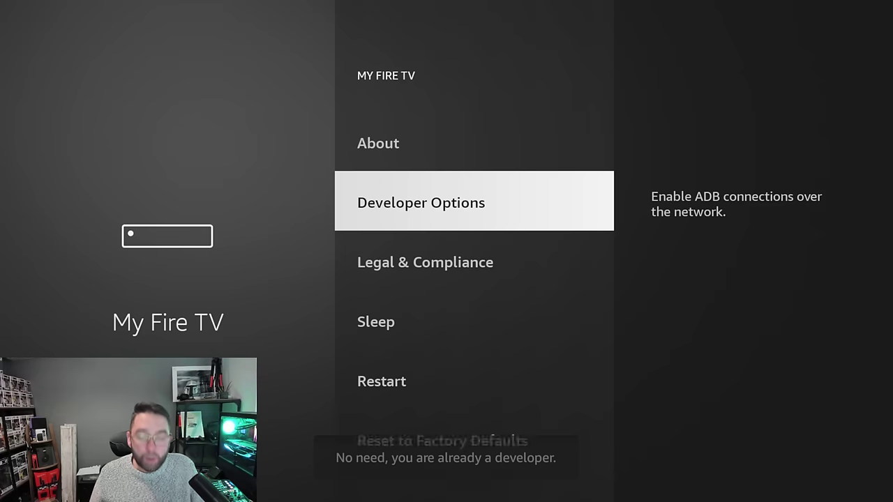
key(Return)
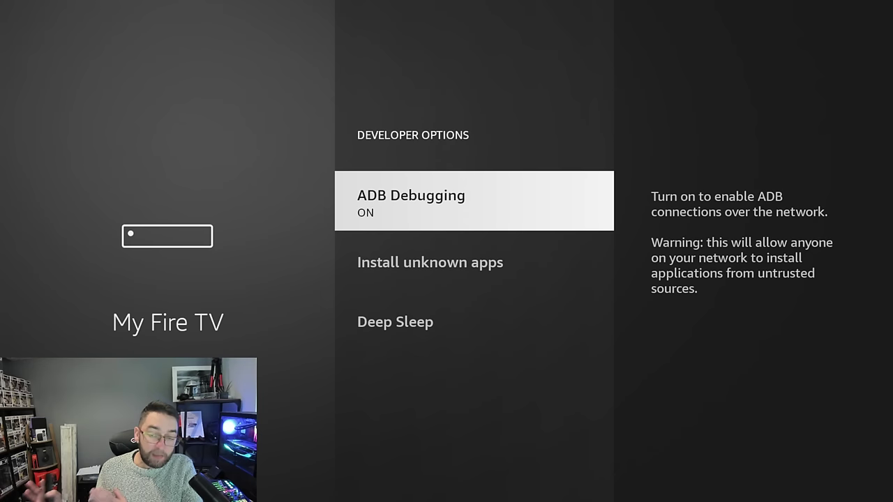
key(Down)
key(Return)
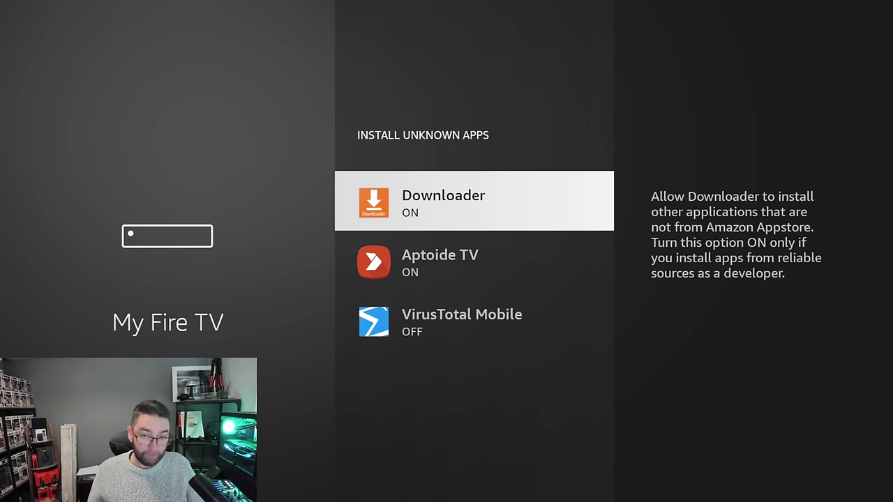
- From Home, open Your Apps & Channels and launch the Downloader tile
key(Home)
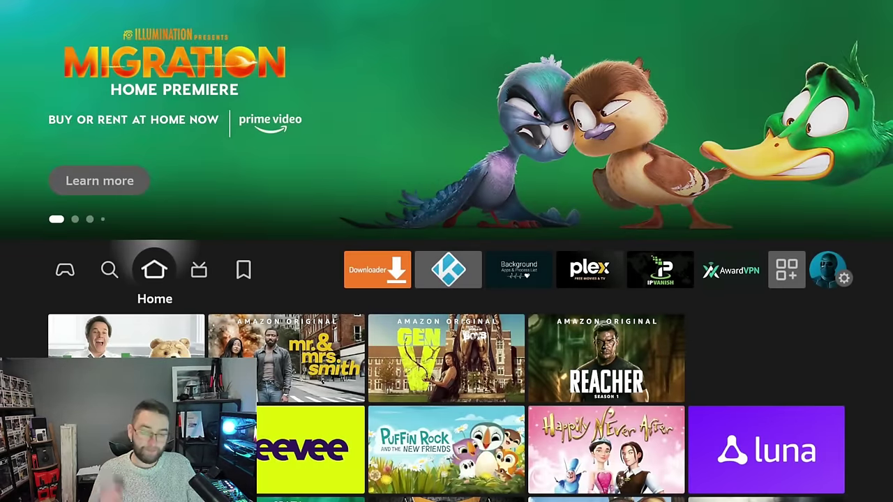
key(Right)
key(Right)
key(Right)
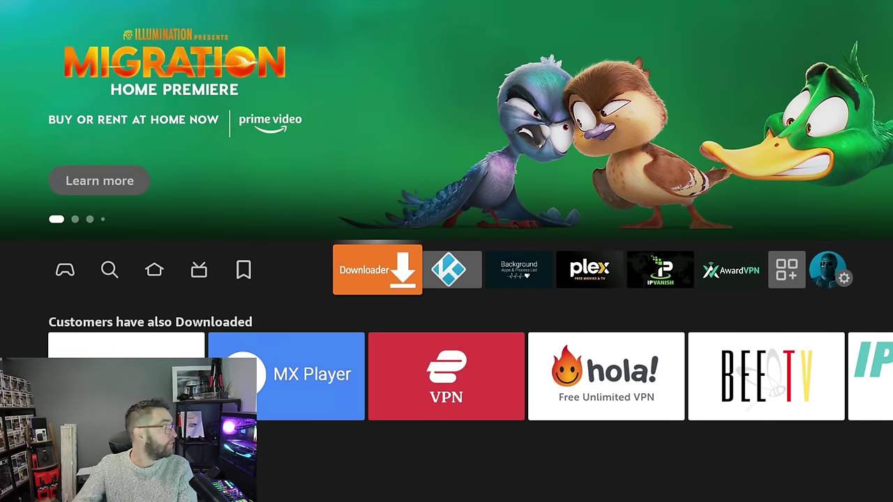
key(Right)
key(Right)
key(Right)
key(Right)
key(Right)
key(Right)
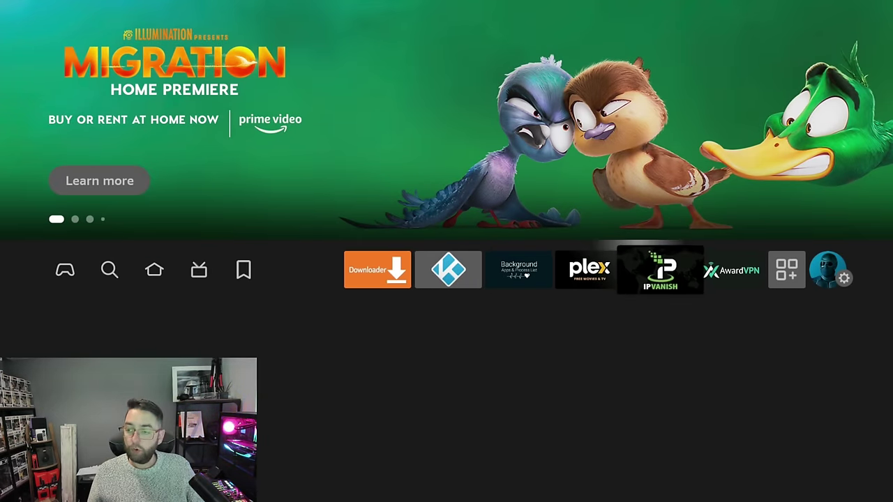
key(Down)
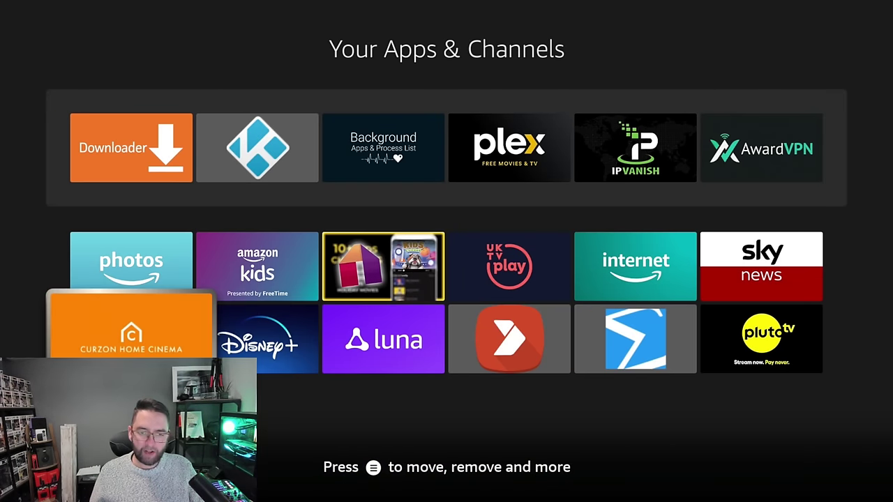
key(Right)
key(Right)
key(Right)
key(Up)
key(Right)
key(Up)
key(Up)
key(Up)
key(Left)
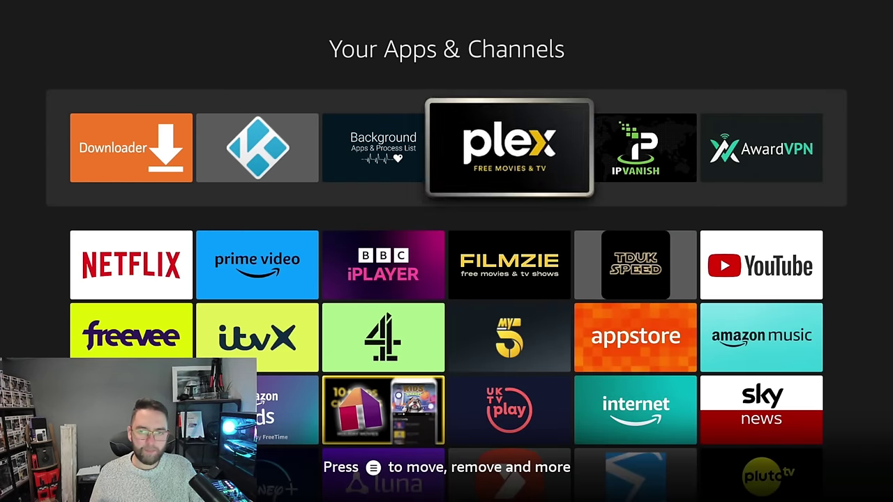
key(Left)
key(Left)
key(Left)
key(Return)
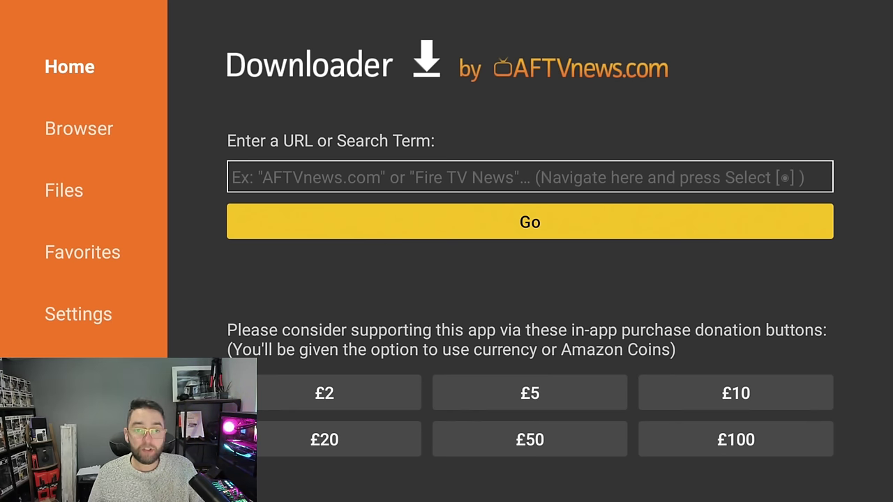
- Enter the short code 75726 into Downloader's URL field with the on-screen keyboard
key(Up)
key(Return)
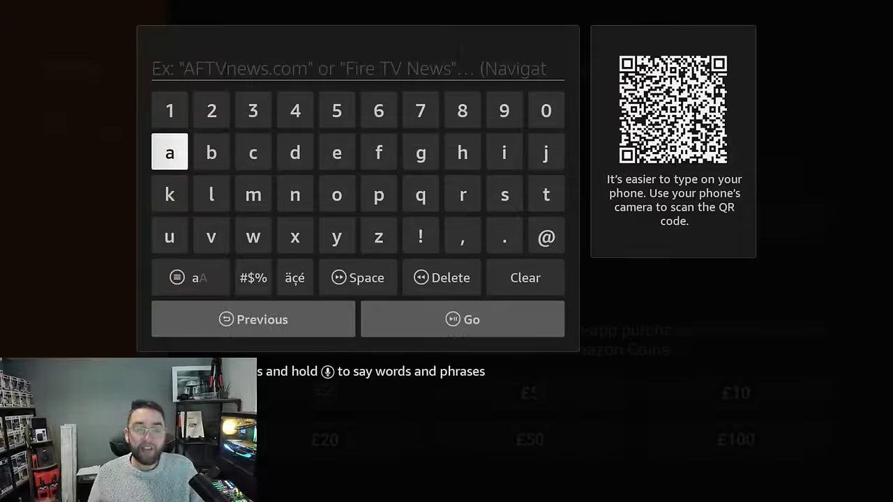
key(Right)
key(Right)
key(Right)
key(Right)
key(Right)
key(Right)
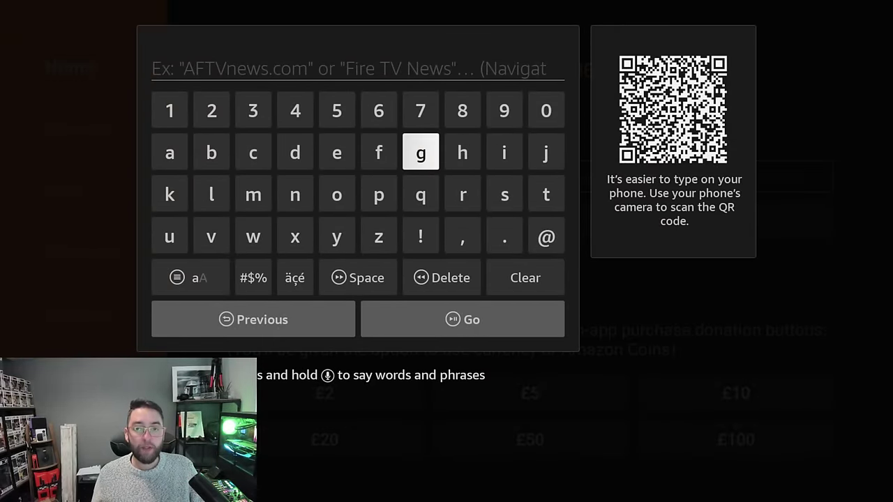
key(Up)
key(Return)
key(Left)
key(Left)
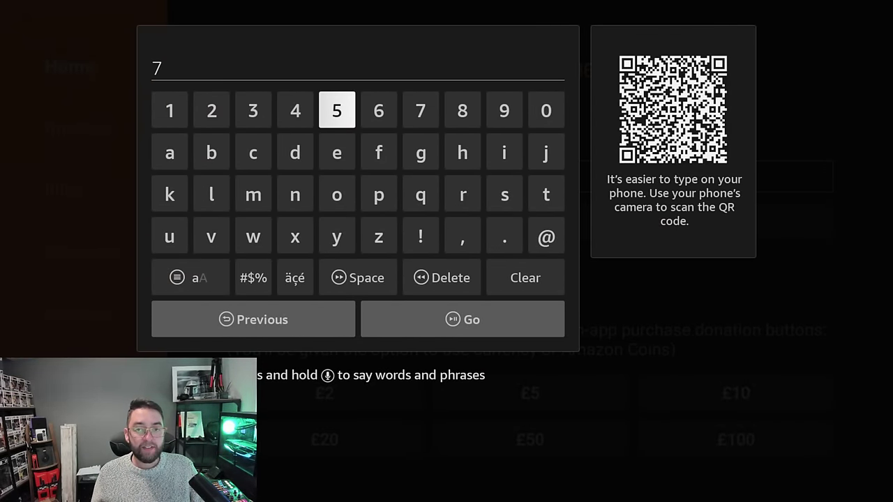
key(Return)
key(Right)
key(Right)
key(Return)
key(Left)
key(Left)
key(Left)
key(Left)
key(Left)
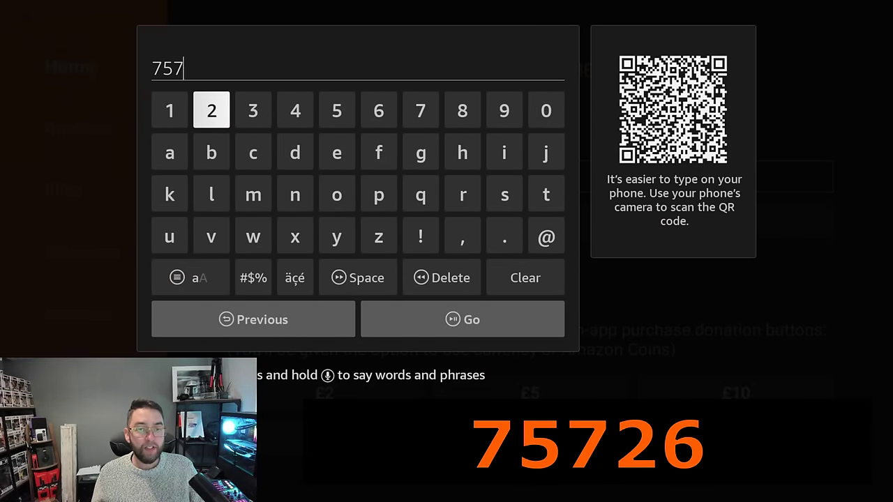
key(Return)
key(Right)
key(Right)
key(Right)
key(Right)
key(Return)
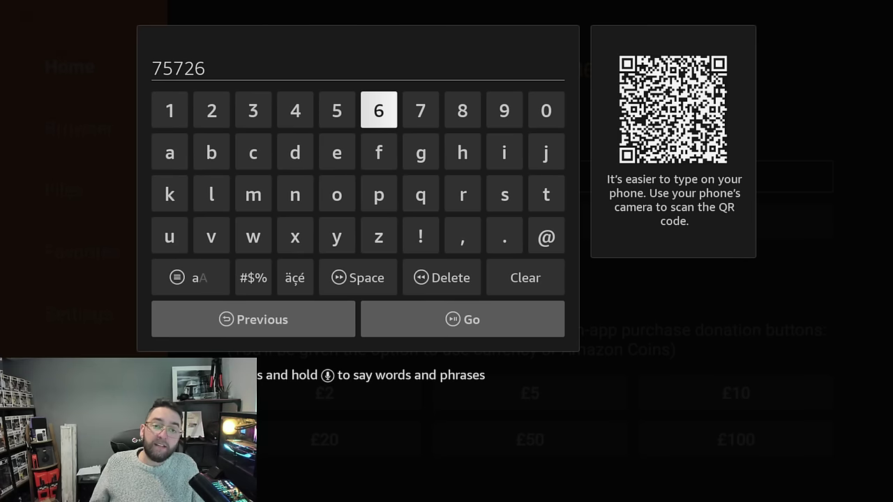
- Submit the code with Go to load docsquiffy.com/downloads
key(Down)
key(Down)
key(Down)
key(Down)
key(Down)
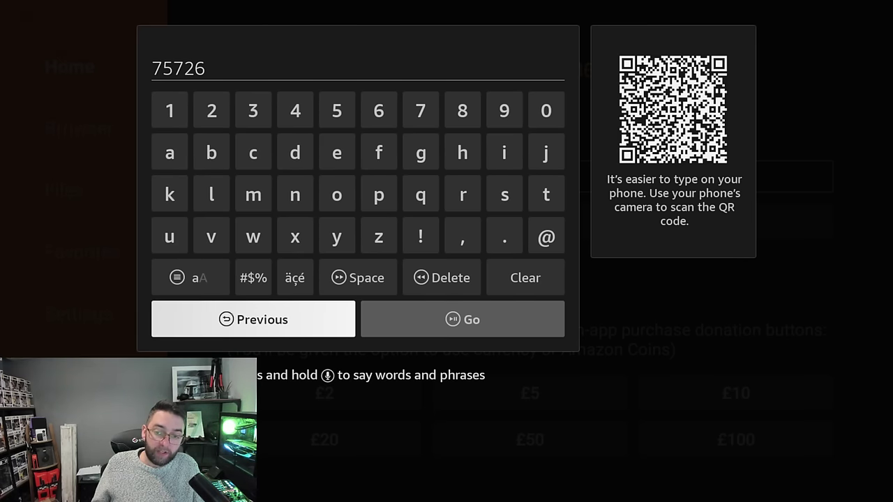
key(Right)
key(Return)
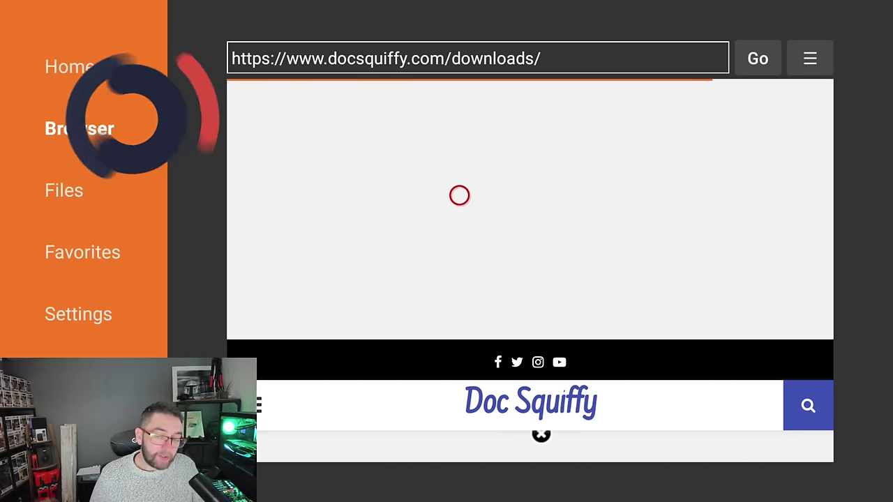
- Scroll to Media Players and choose the KODI 20.5 Android 32 bit link
scroll(459, 442, down, 10)
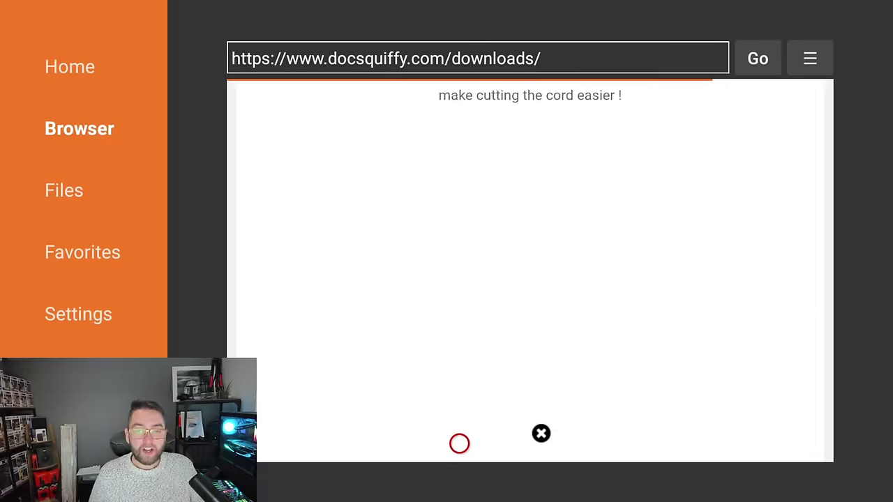
scroll(459, 442, down, 10)
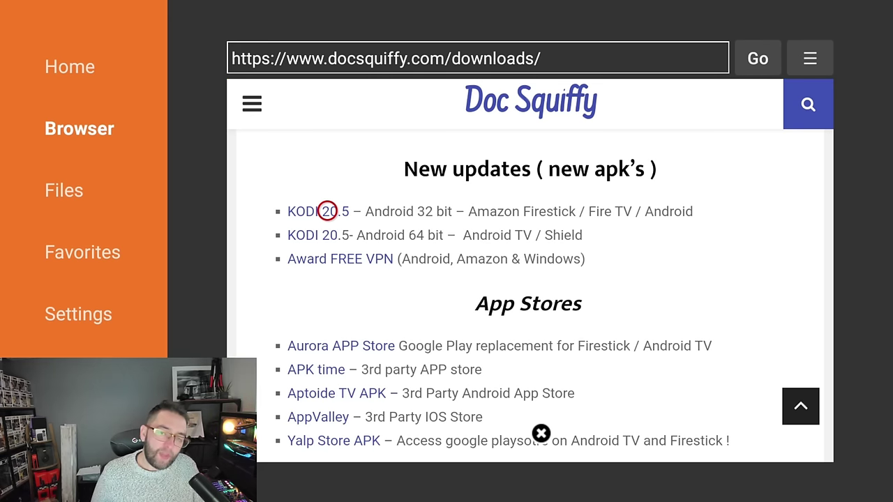
scroll(328, 443, down, 5)
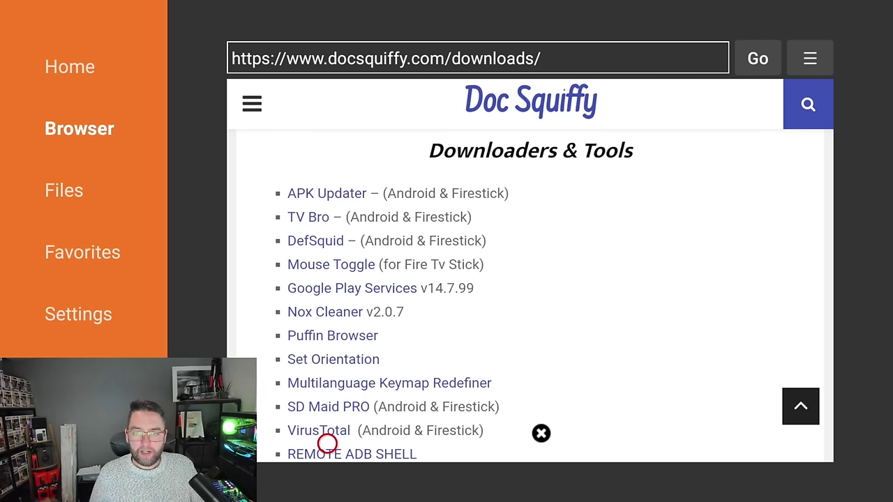
scroll(327, 443, down, 8)
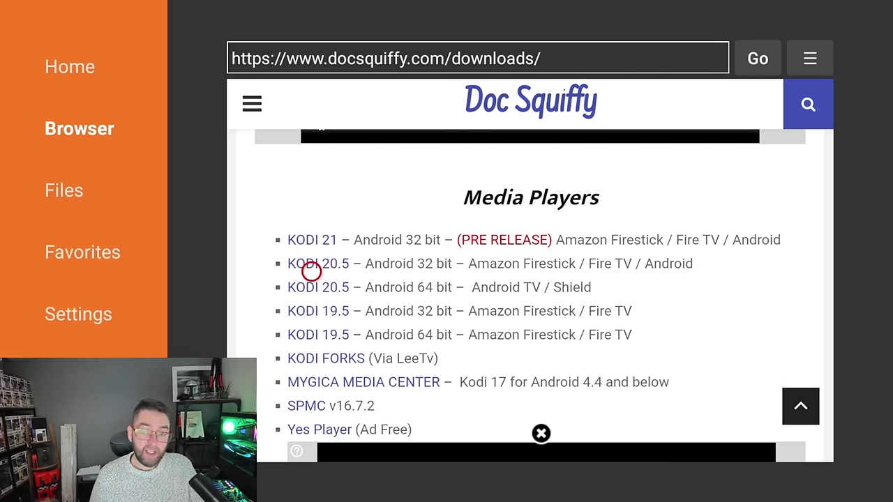
click(311, 271)
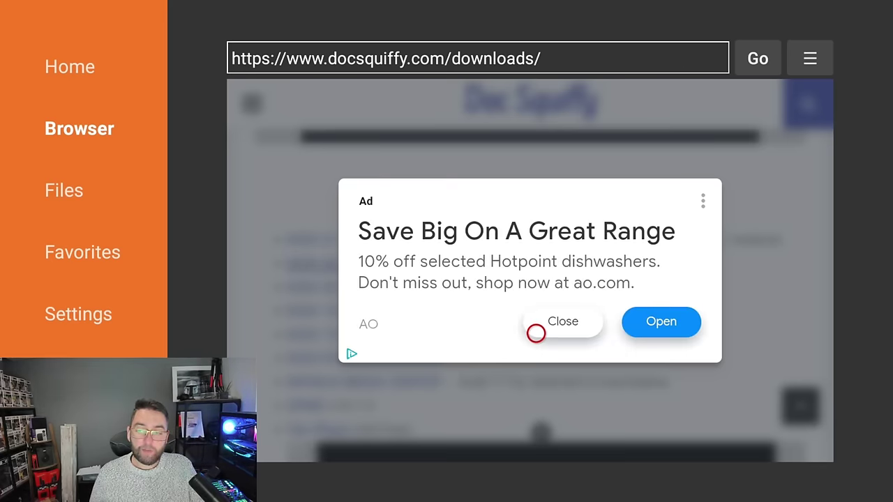
- Dismiss the pop-up ad and download the Kodi 20.5 installer file
click(535, 333)
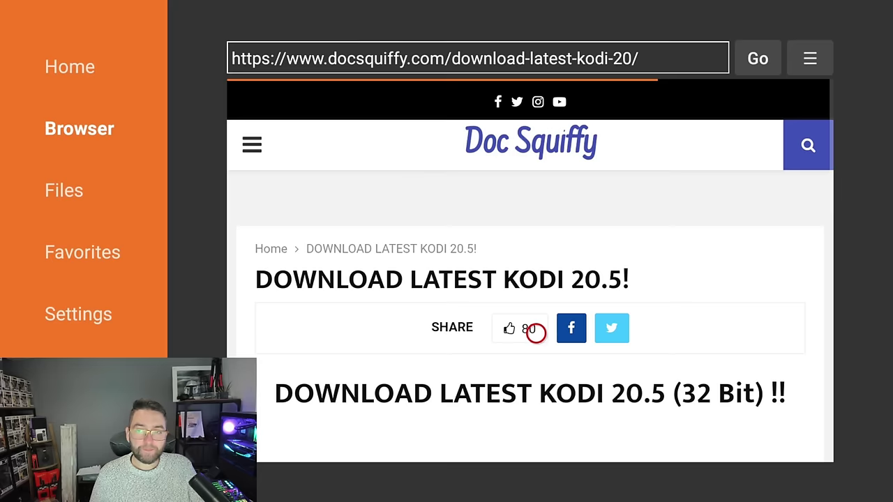
scroll(536, 442, down, 15)
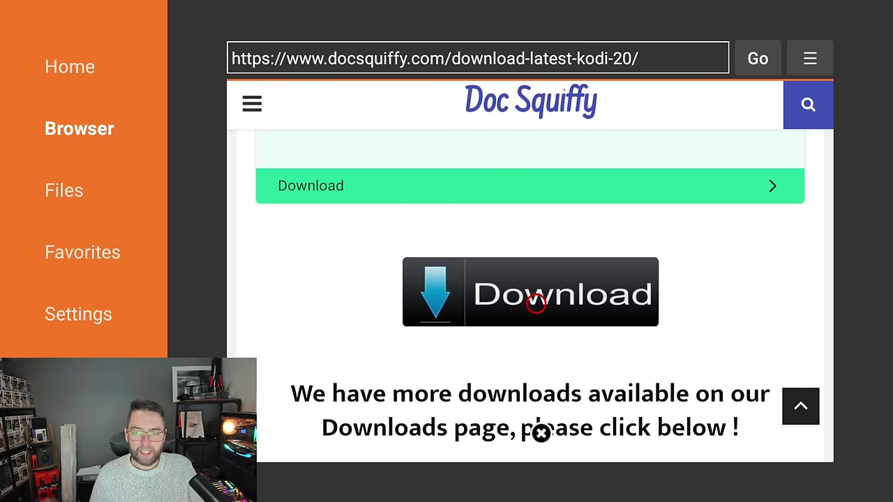
click(534, 299)
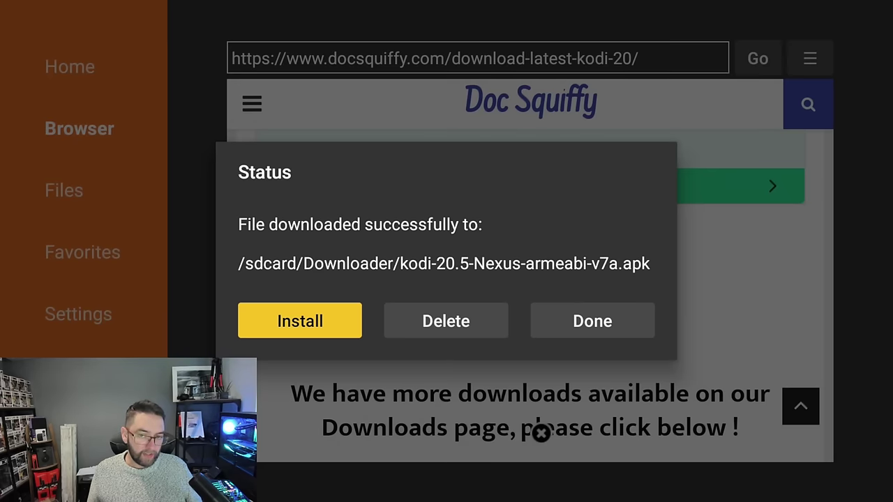
- Install the downloaded Kodi 20.5 file and finish with Done
key(Return)
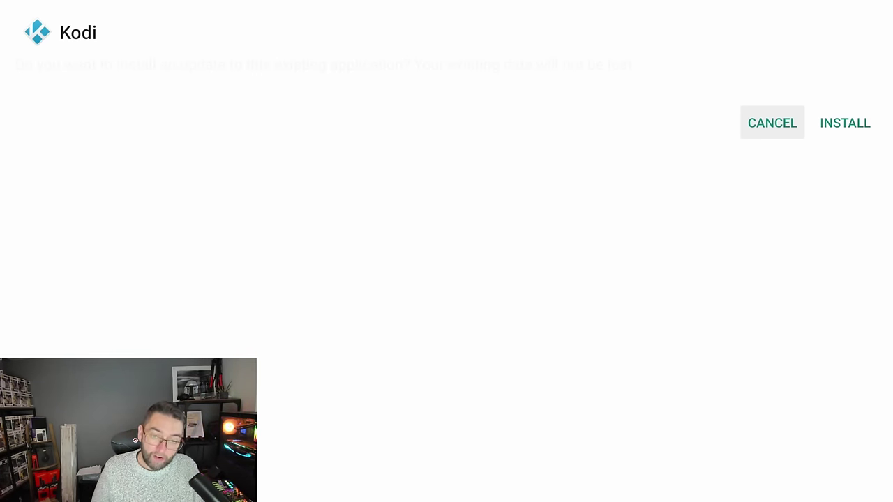
key(Right)
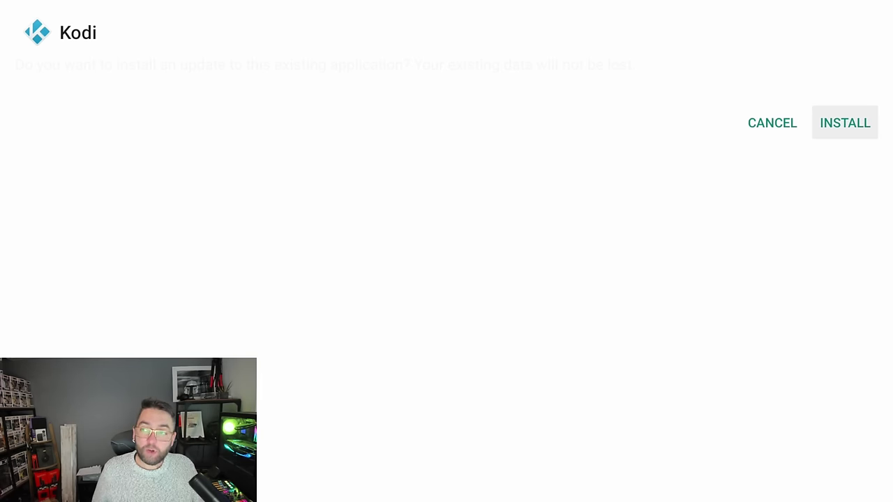
key(Return)
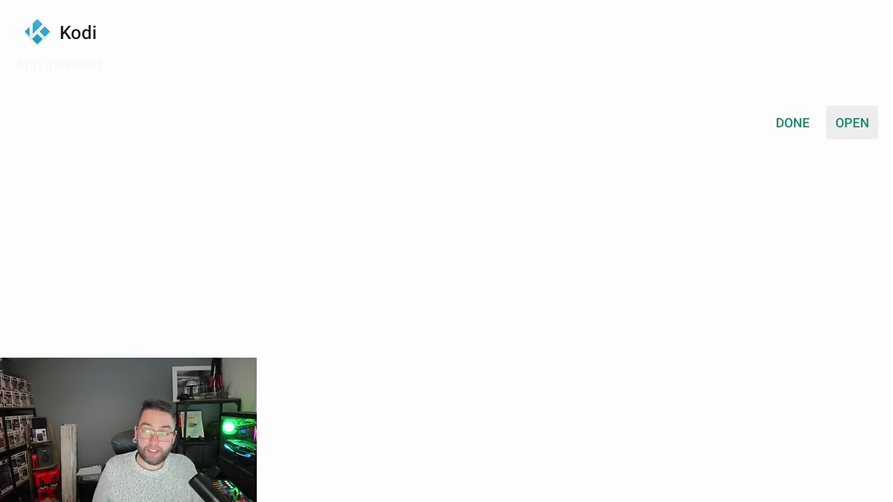
key(Left)
key(Return)
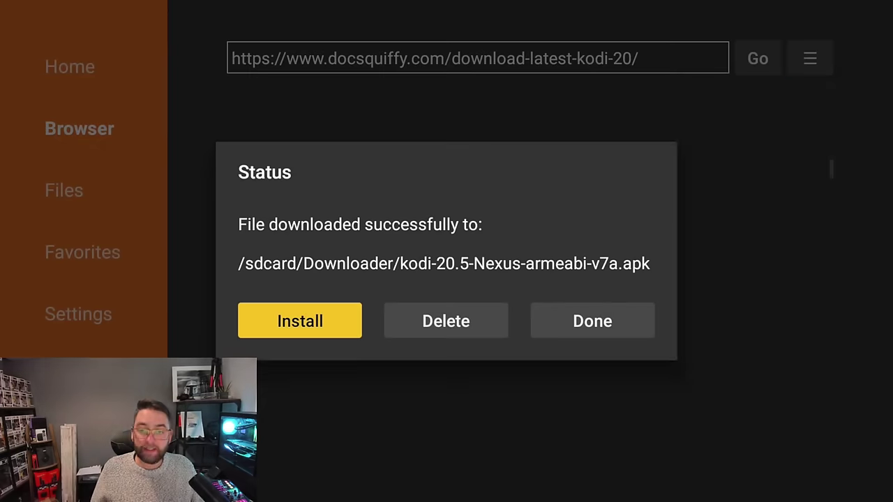
- Delete the downloaded kodi-20.5 APK and return to the Fire TV home screen
key(Right)
key(Return)
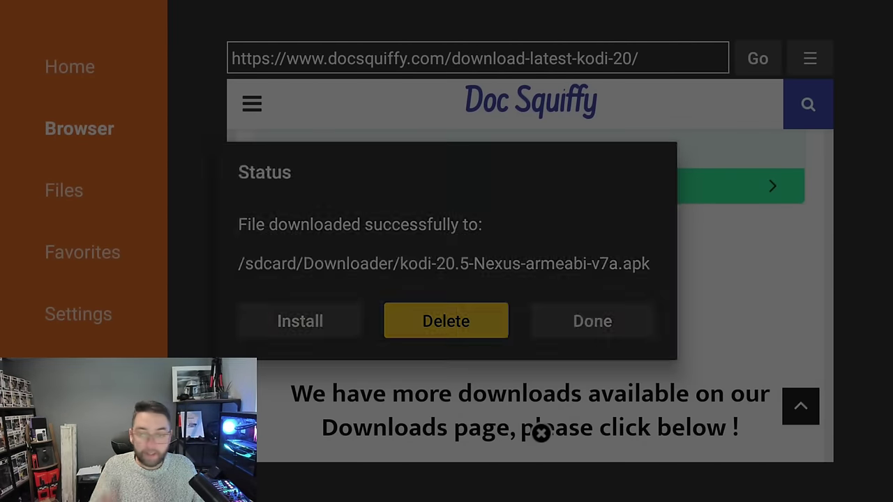
key(Left)
key(Return)
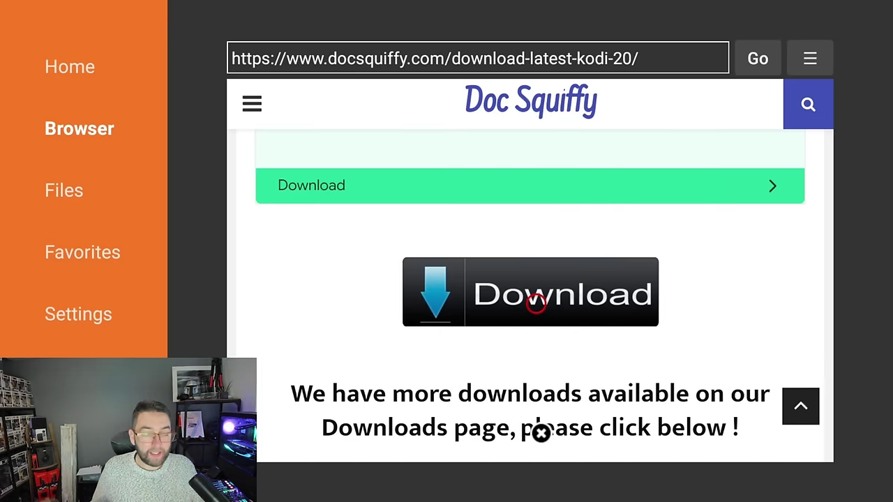
key(Home)
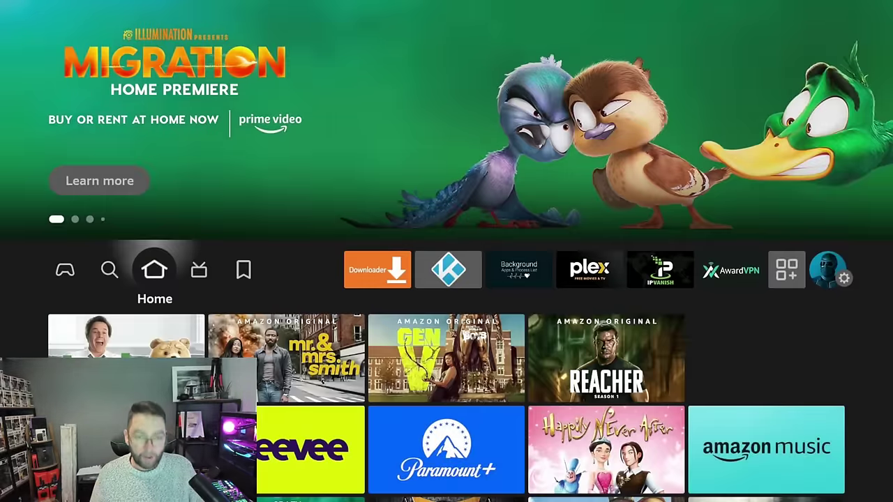
- Open Your Apps & Channels from the apps grid and browse the installed apps for Kodi
key(Right)
key(Right)
key(Right)
key(Right)
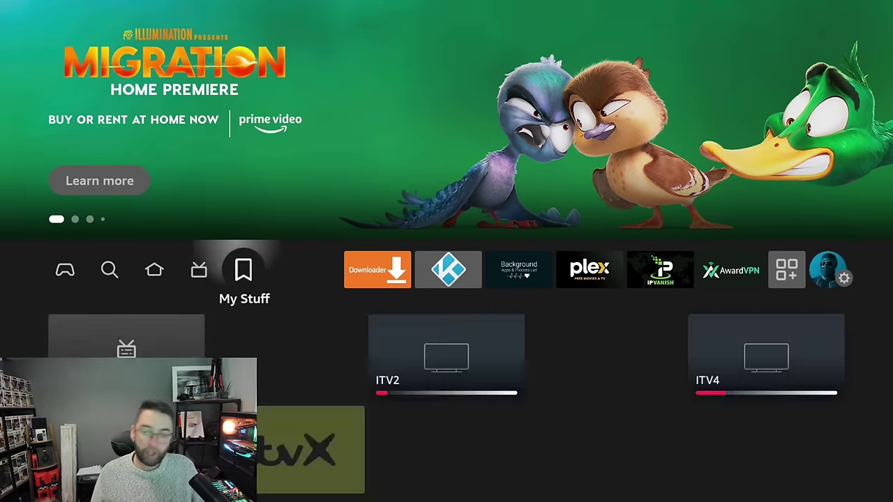
key(Right)
key(Right)
key(Right)
key(Right)
key(Right)
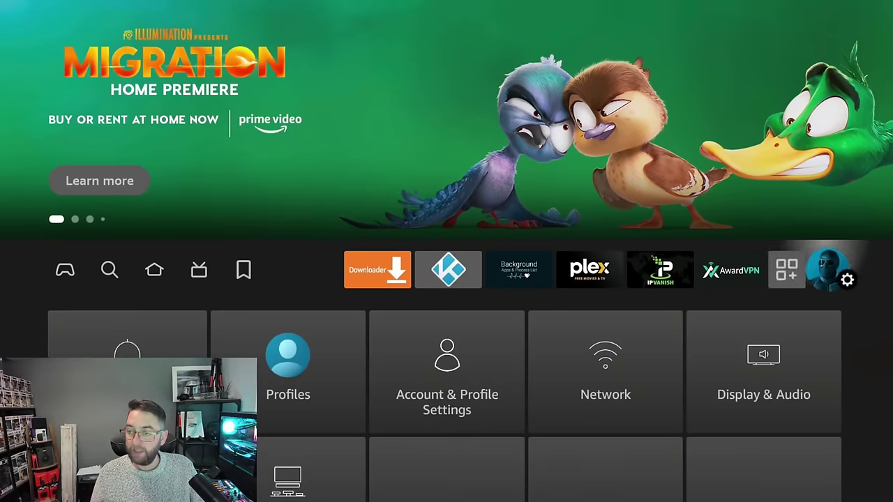
key(Left)
key(Down)
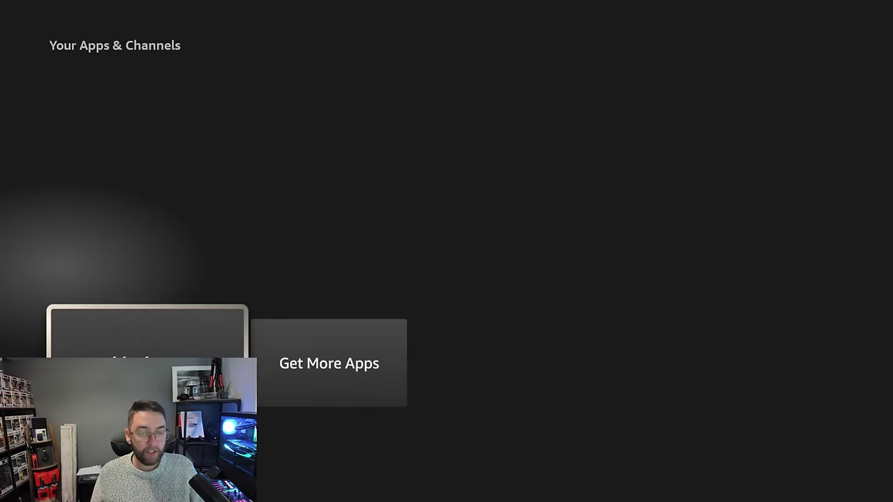
key(Return)
key(Down)
key(Down)
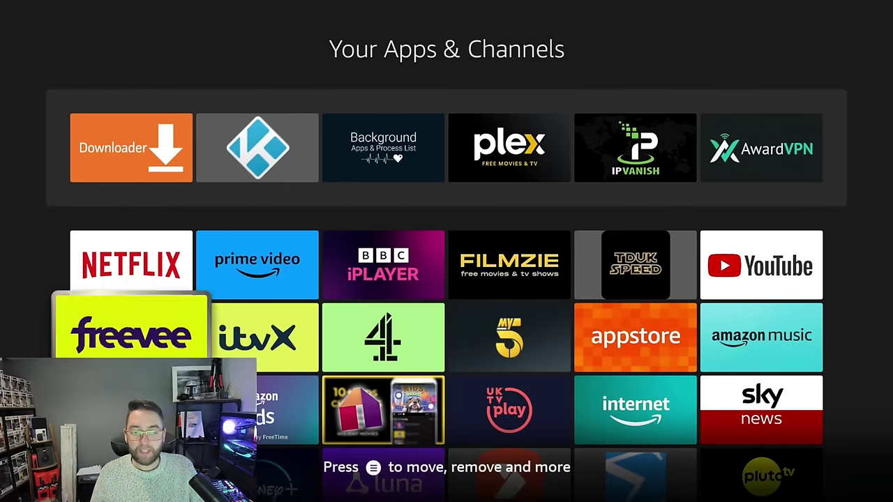
key(Down)
key(Down)
key(Right)
key(Right)
key(Right)
key(Right)
key(Right)
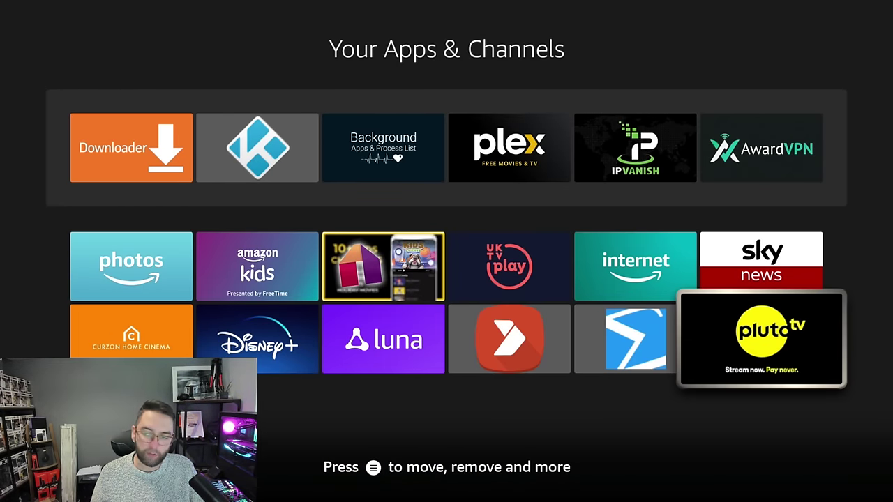
key(Up)
key(Up)
key(Up)
key(Up)
key(Left)
key(Left)
key(Left)
key(Left)
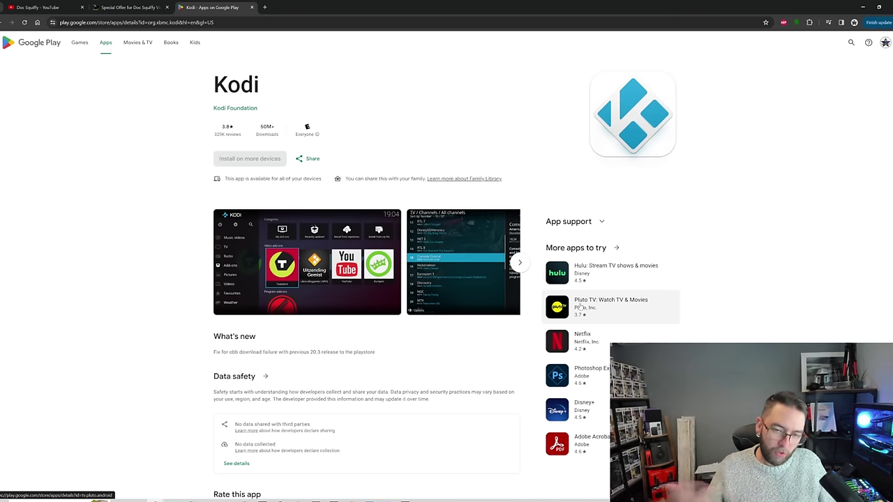
- Scroll through the Kodi Google Play listing, then switch to the Doc Squiffy YouTube tab
scroll(189, 219, down, 3)
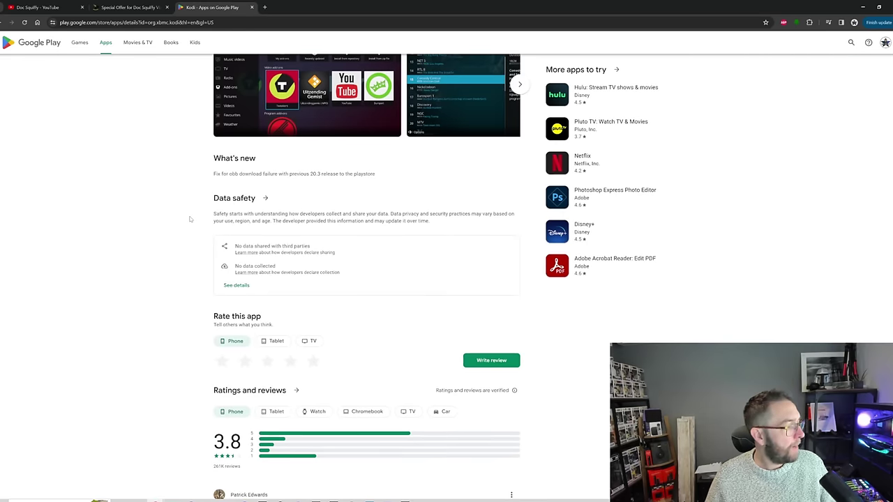
scroll(189, 219, up, 3)
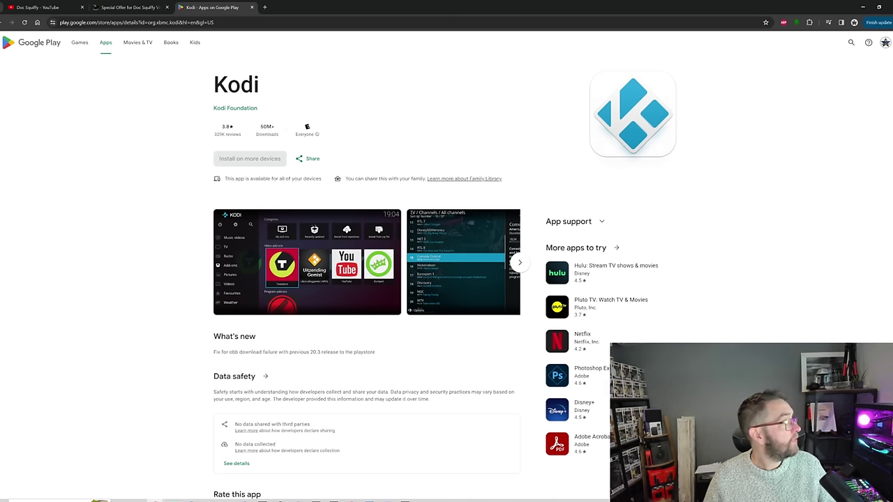
click(41, 7)
scroll(172, 209, down, 1)
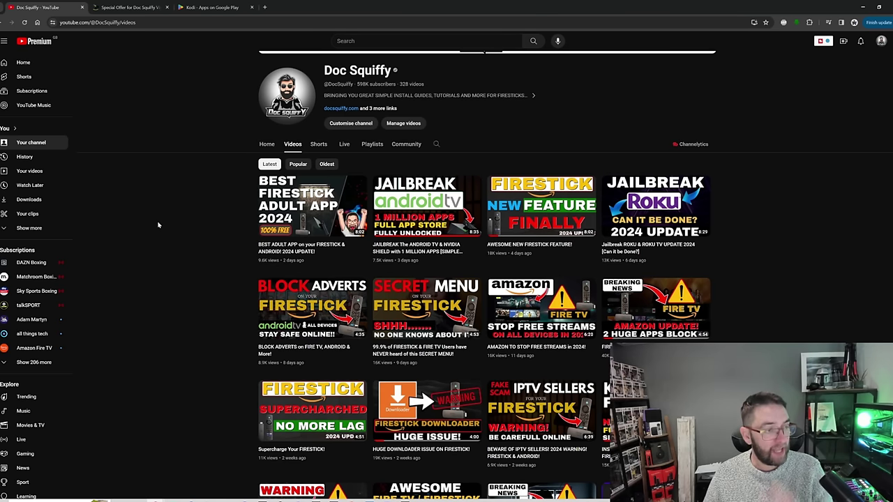
- Switch to the 'Special Offer for Doc Squiffy' IPVanish tab
scroll(241, 146, up, 1)
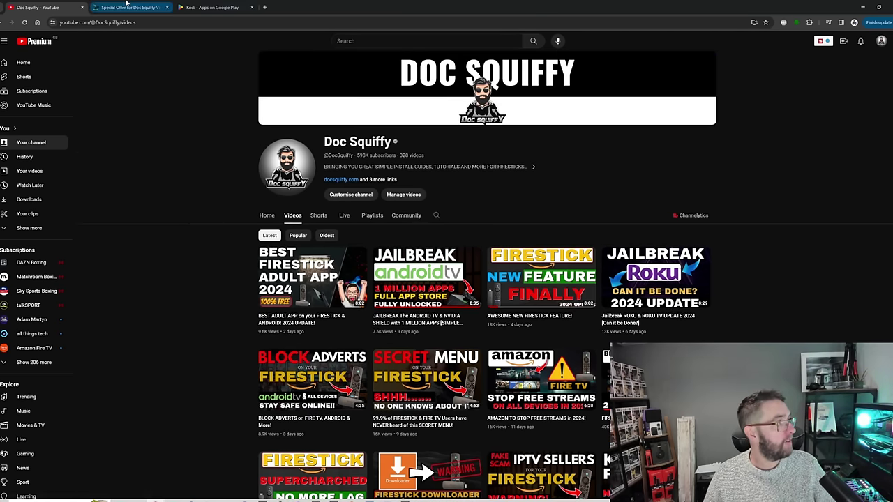
click(127, 6)
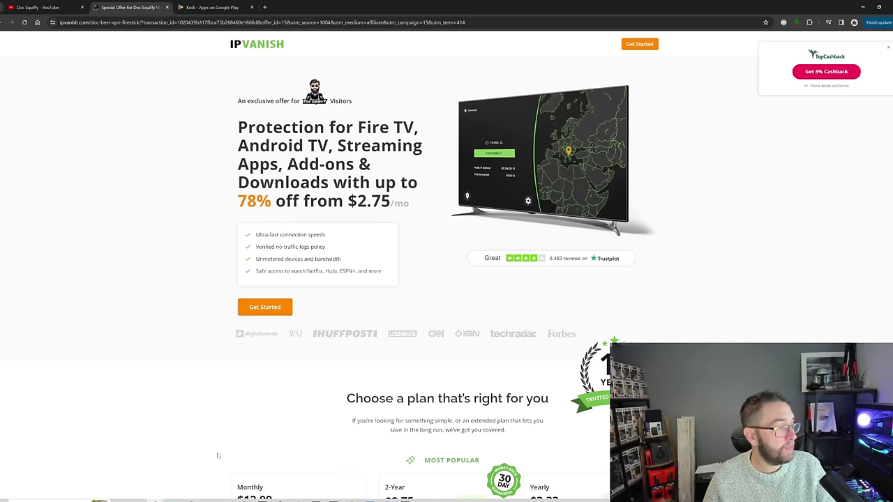
scroll(312, 309, down, 3)
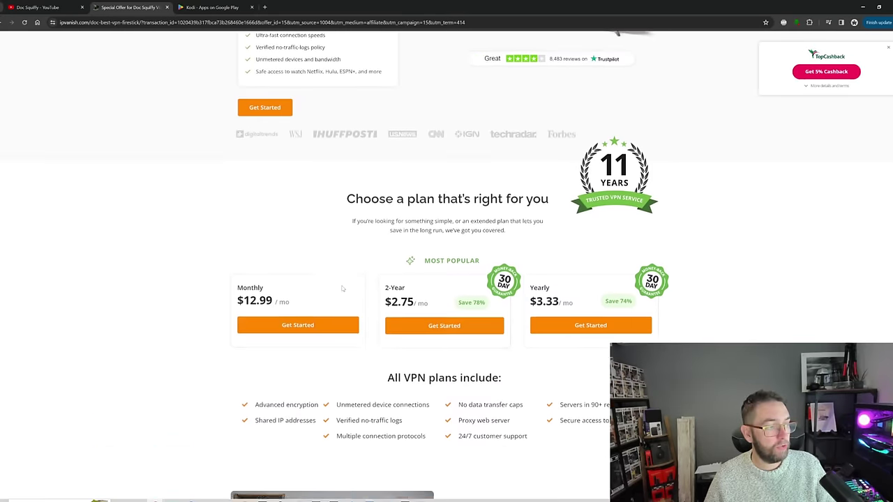
scroll(342, 288, down, 3)
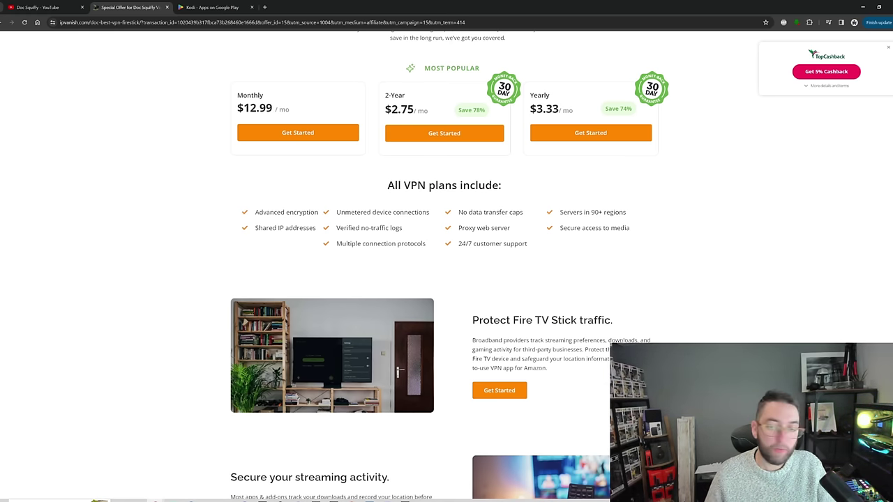
scroll(40, 421, up, 3)
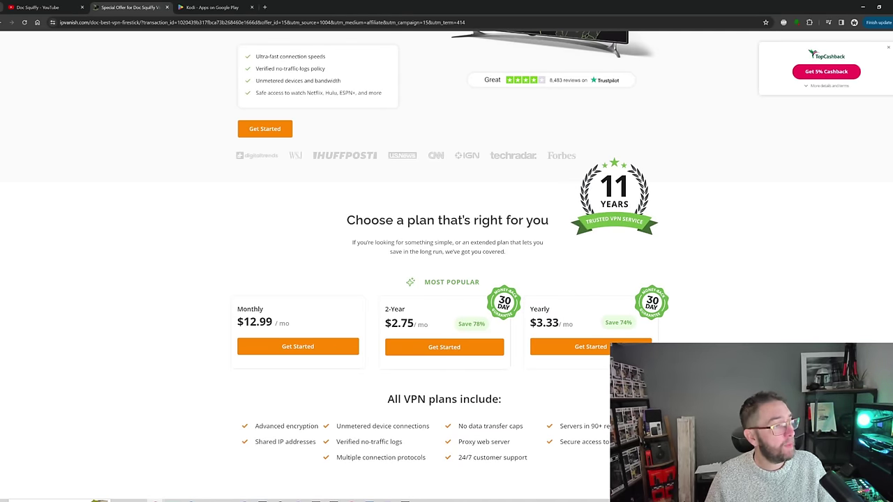
scroll(447, 265, up, 2)
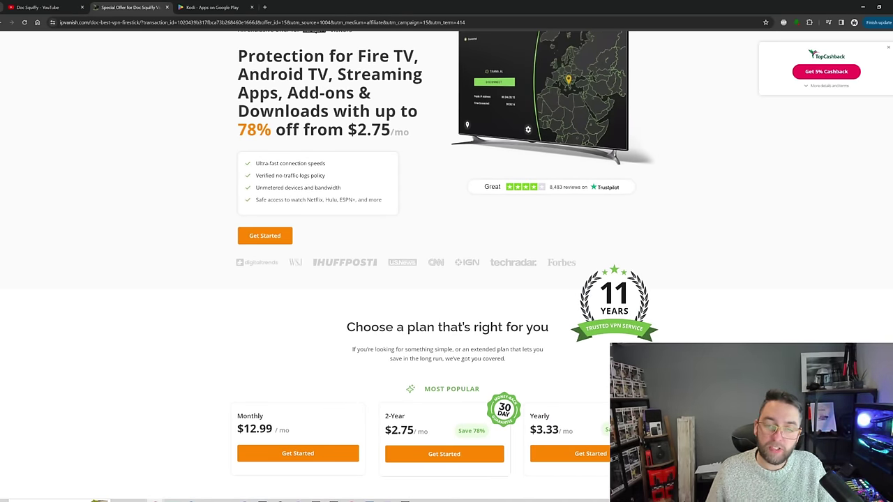
scroll(156, 273, up, 1)
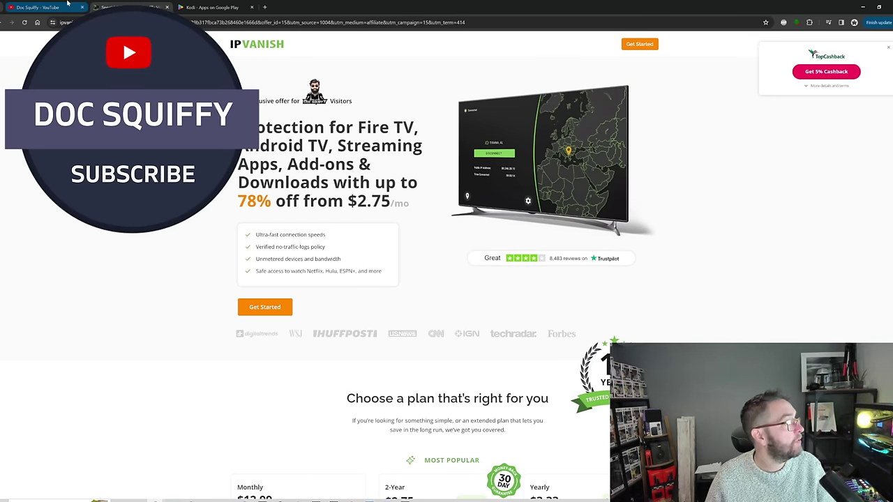
- Switch back to the 'Doc Squiffy - YouTube' tab
click(38, 7)
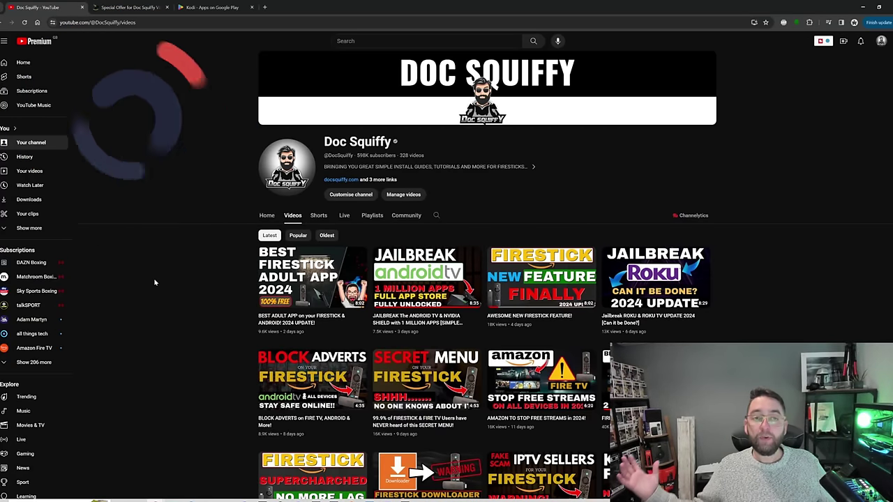